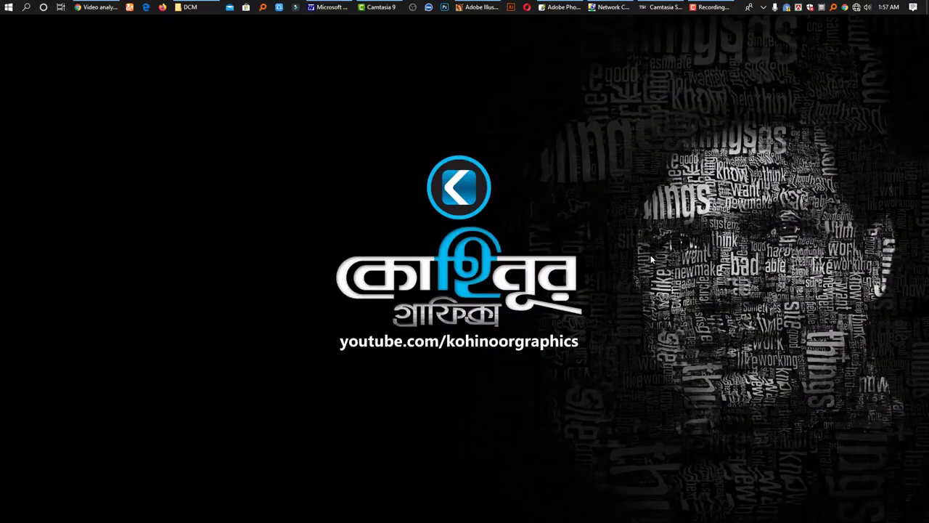
# Switch to Adobe Photoshop, open the two portrait photos of capped men from the Desktop and arrange their windows side by side.
pyautogui.click(566, 7)
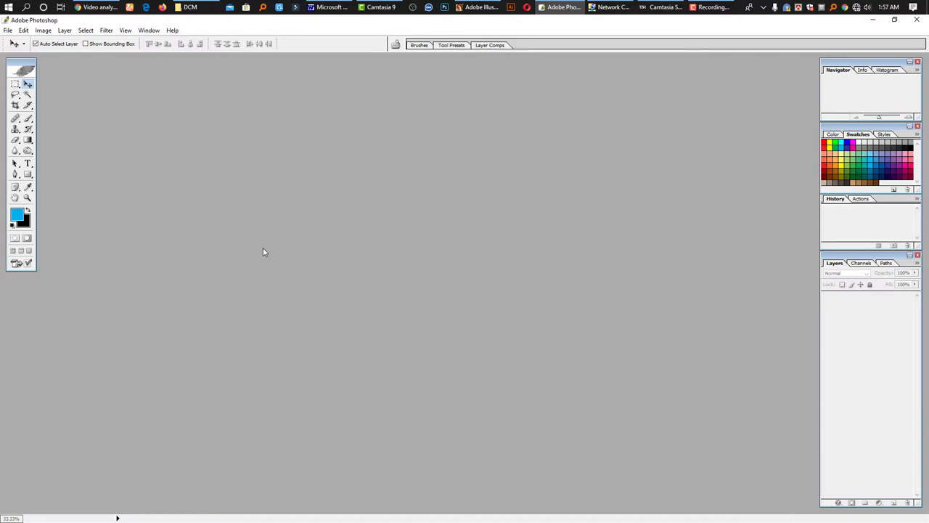
pyautogui.hotkey('ctrl', 'o')
pyautogui.click(748, 80)
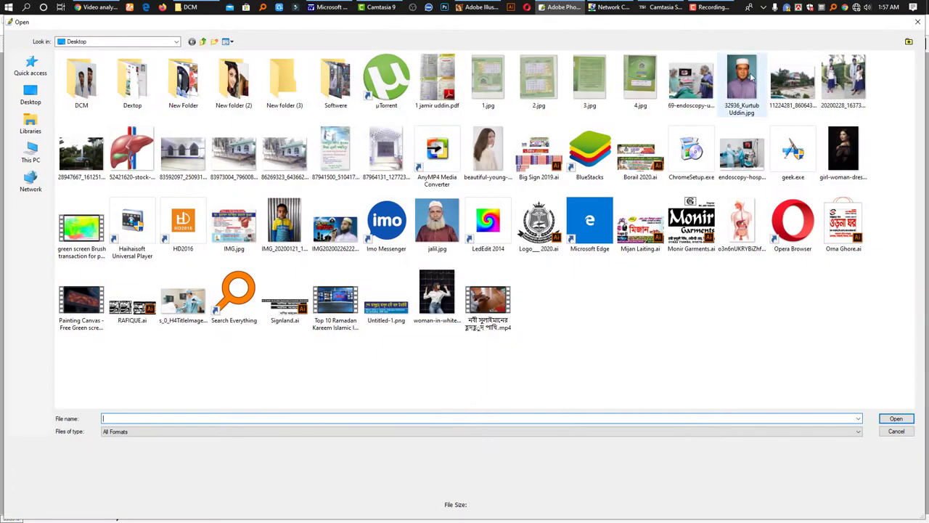
pyautogui.keyDown('ctrl'); pyautogui.click(449, 234); pyautogui.keyUp('ctrl')
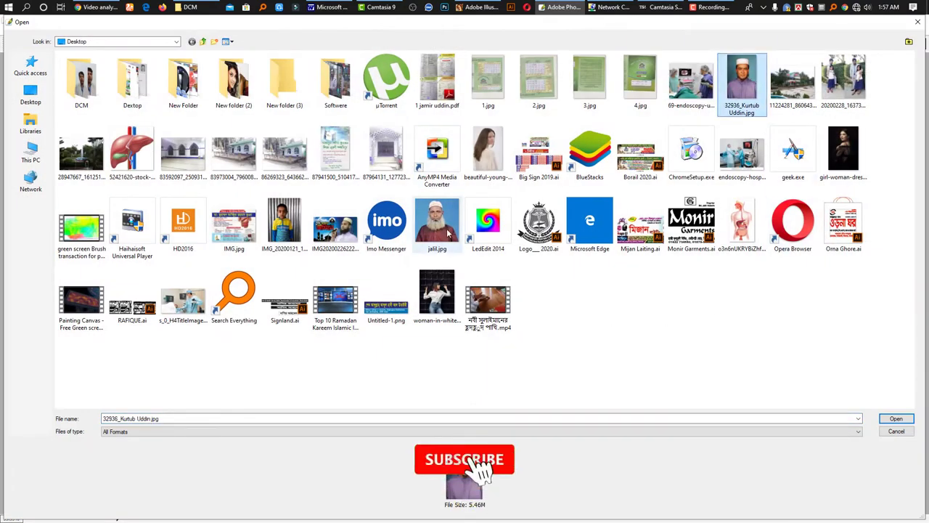
pyautogui.click(896, 418)
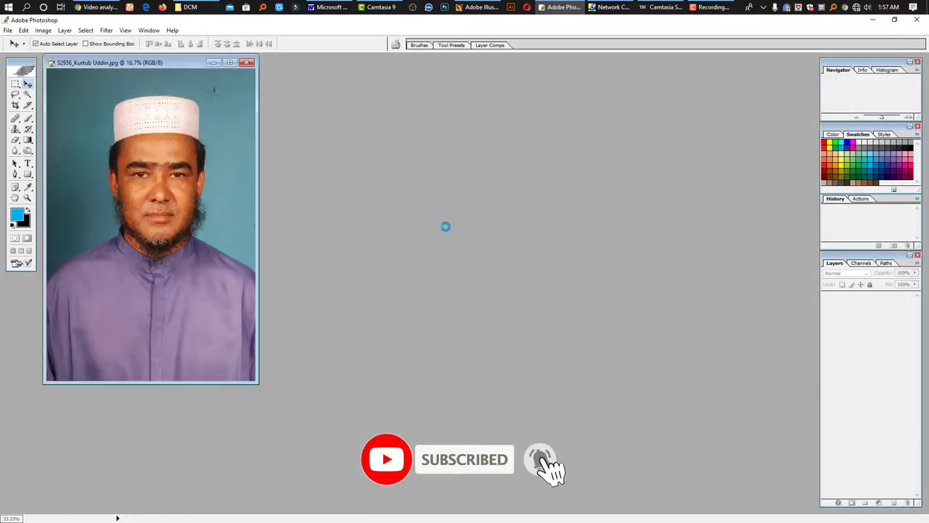
pyautogui.moveTo(240, 69); pyautogui.dragTo(588, 70)
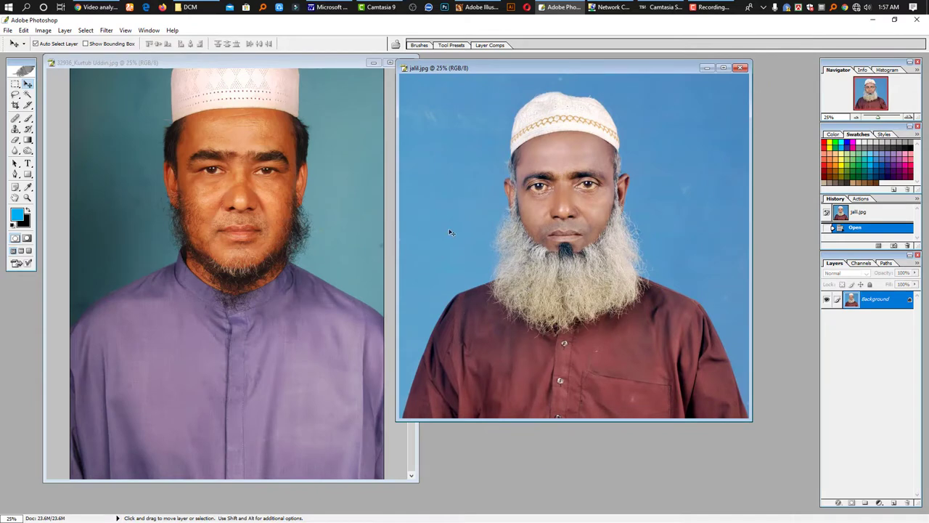
# Maximize the document window of the portrait with the purple shirt.
pyautogui.click(304, 66)
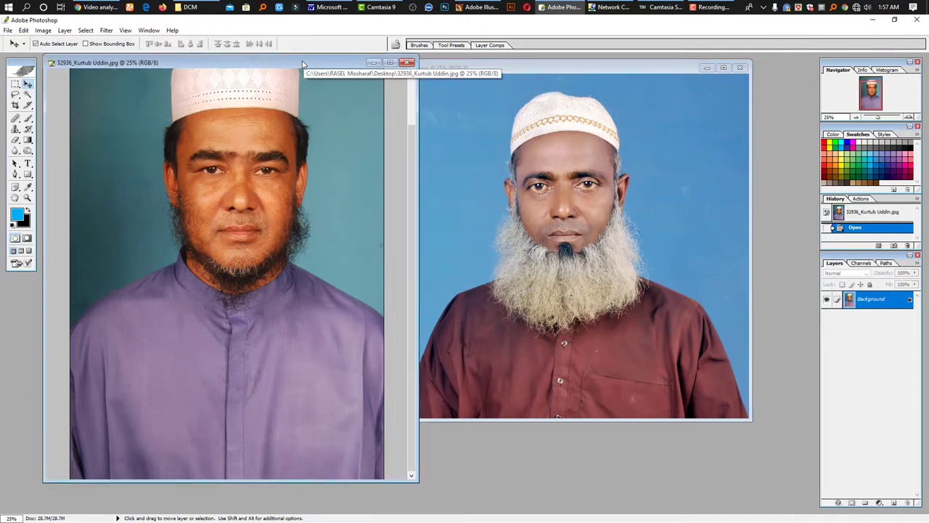
pyautogui.doubleClick(304, 66)
pyautogui.scroll(3, 479, 221)
# Select the background beside the face with the Magic Wand, fill it with the light blue foreground colour and deselect.
pyautogui.click(28, 95)
pyautogui.click(251, 263)
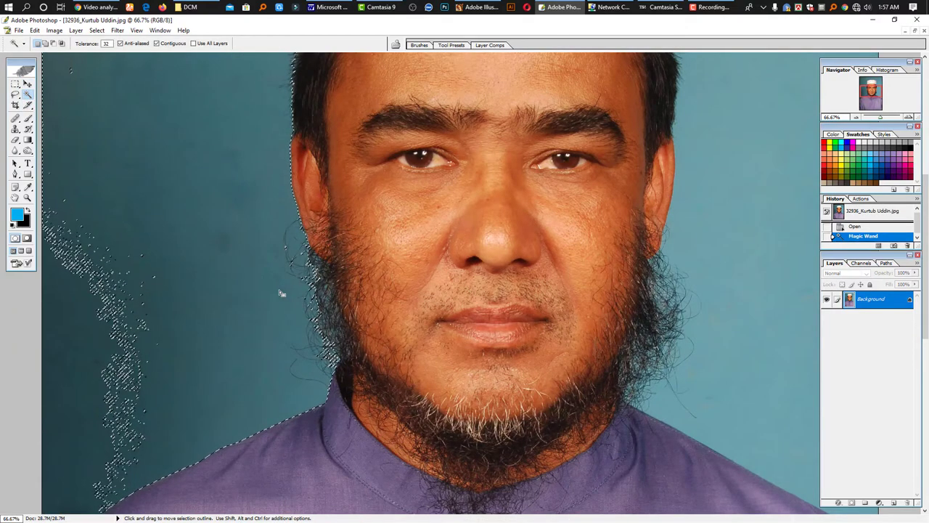
pyautogui.hotkey('alt', 'BackSpace')
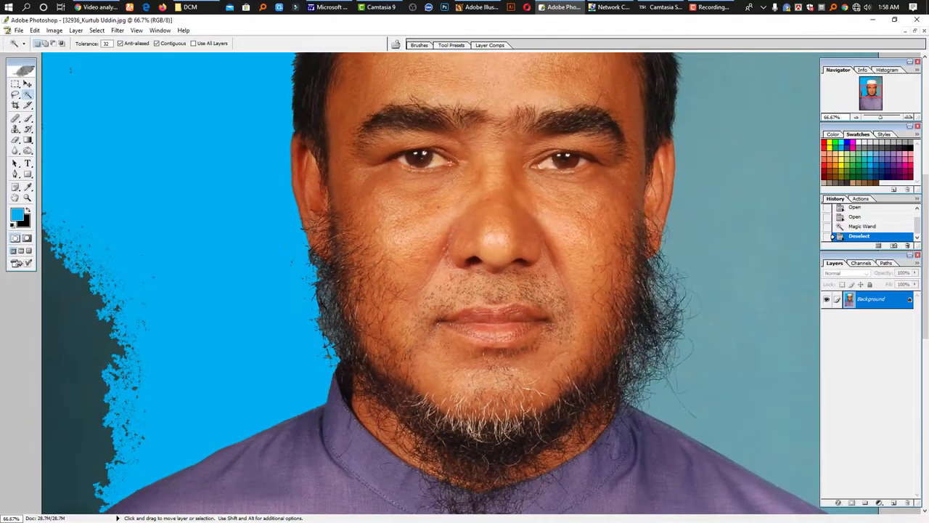
# Undo the blue background fill and the Magic Wand selection.
pyautogui.hotkey('ctrl', 'z')
pyautogui.hotkey('ctrl', 'z')
pyautogui.hotkey('ctrl', 'z')
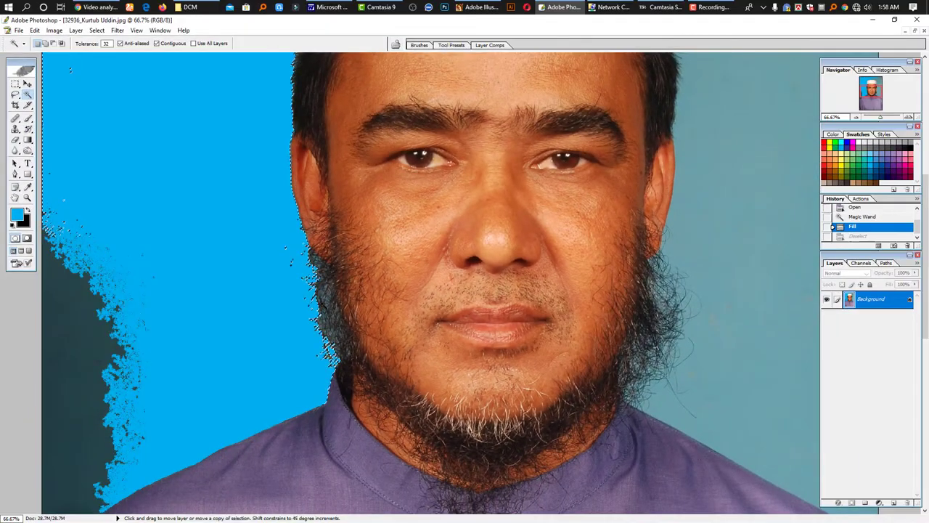
pyautogui.hotkey('ctrl', 'alt', 'z')
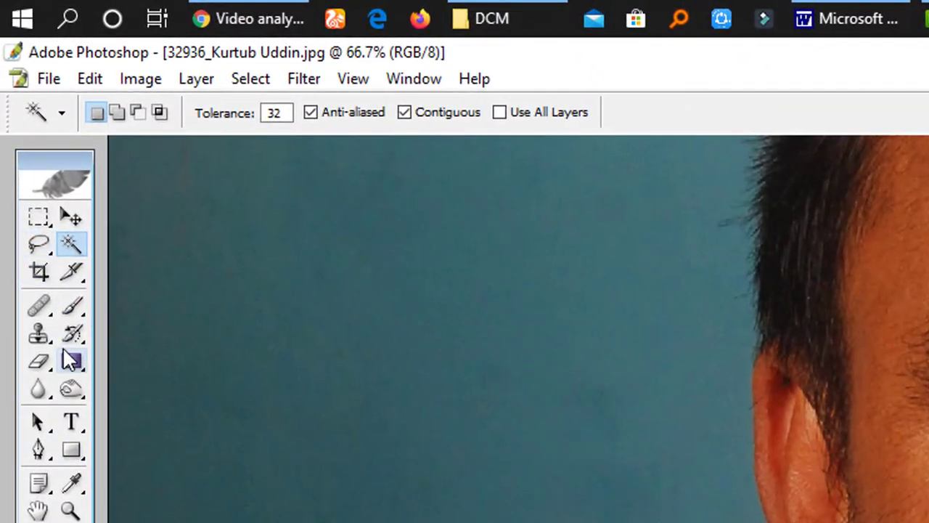
# Outline a background patch along the beard with the Pen tool, convert it to a selection, fill it with light blue and deselect.
pyautogui.click(39, 449)
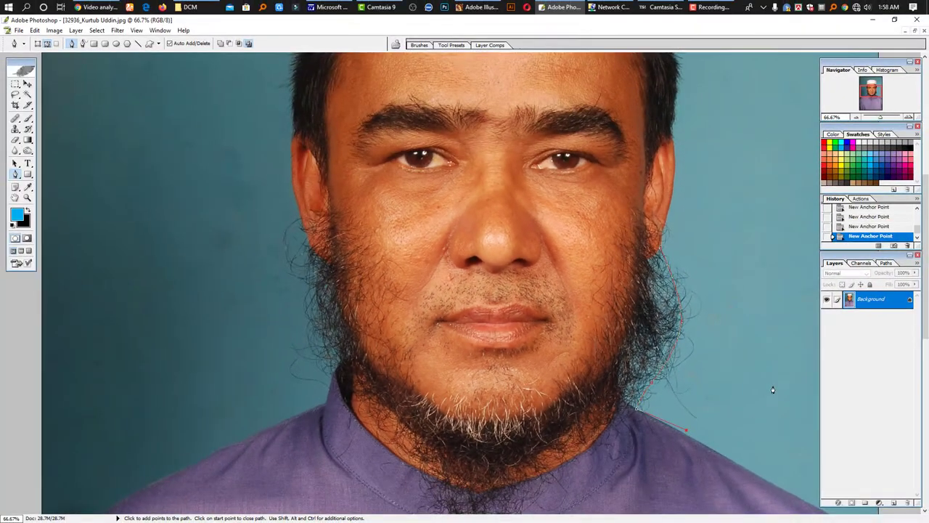
pyautogui.hotkey('ctrl', 'Return')
pyautogui.hotkey('alt', 'Delete')
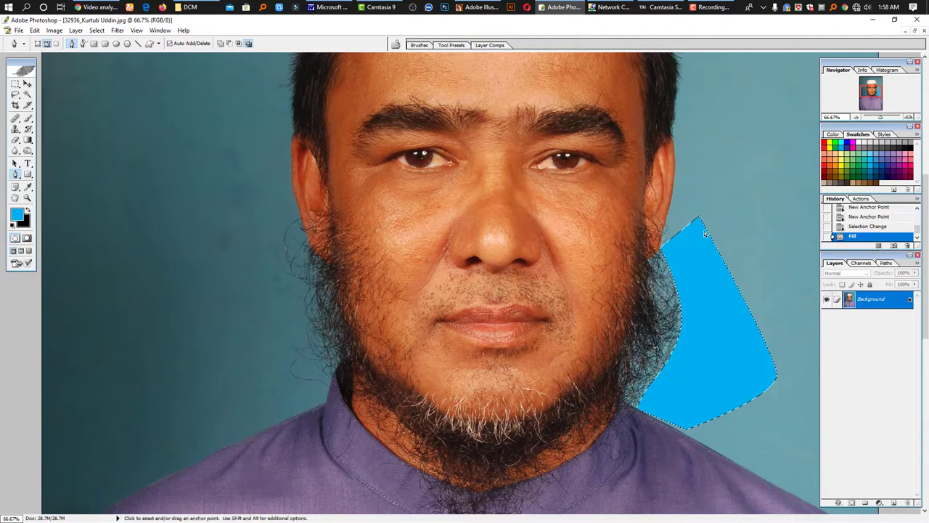
pyautogui.hotkey('ctrl', 'd')
pyautogui.press('v')
pyautogui.moveTo(646, 241); pyautogui.dragTo(722, 376)
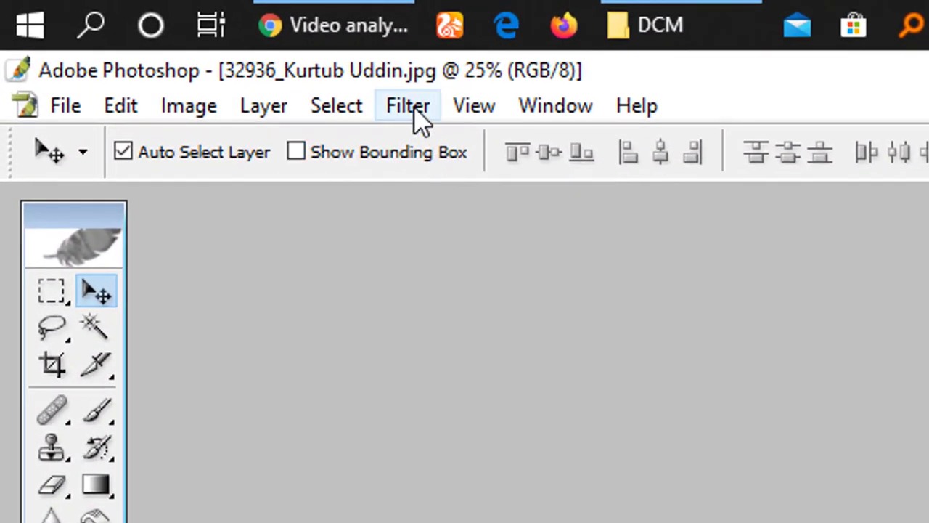
# Open the Extract filter for the portrait and adjust the highlighter brush size to 259.
pyautogui.click(410, 109)
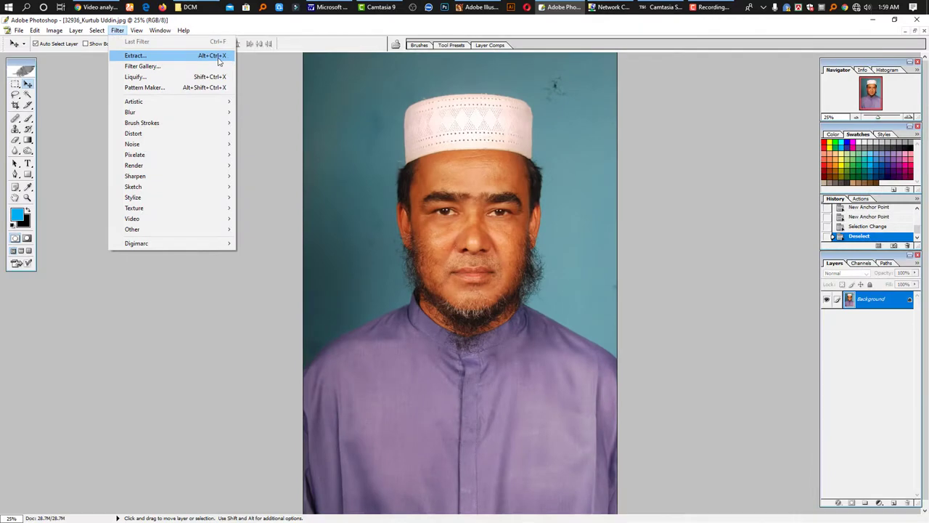
pyautogui.click(218, 57)
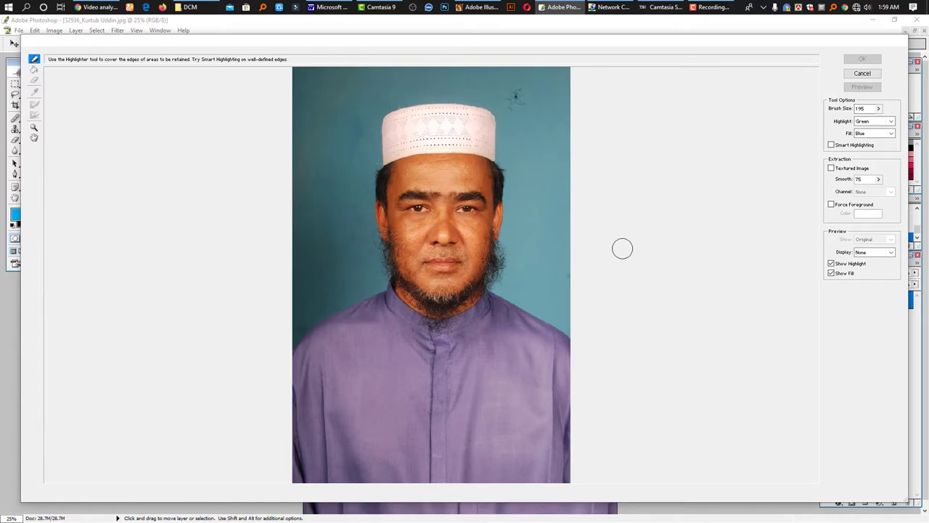
pyautogui.press(']')
pyautogui.press(']')
pyautogui.press(']')
pyautogui.press(']')
pyautogui.press(']')
pyautogui.press(']')
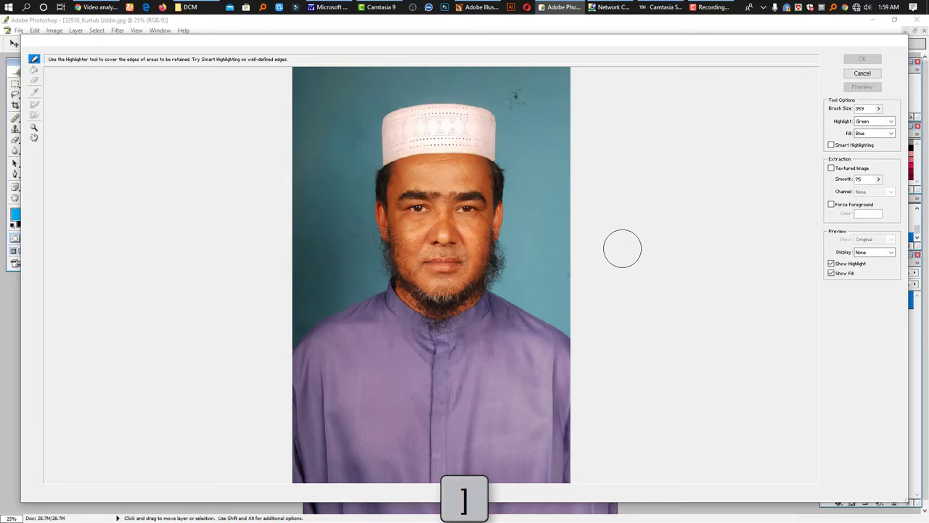
pyautogui.press('[')
pyautogui.press('[')
pyautogui.press('[')
pyautogui.press('[')
pyautogui.press('[')
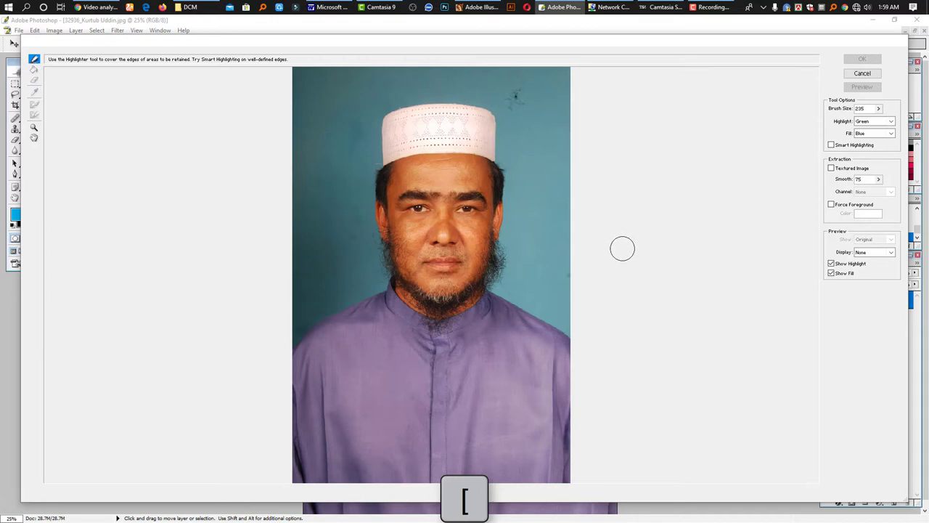
pyautogui.press(']')
pyautogui.press(']')
pyautogui.press(']')
pyautogui.press(']')
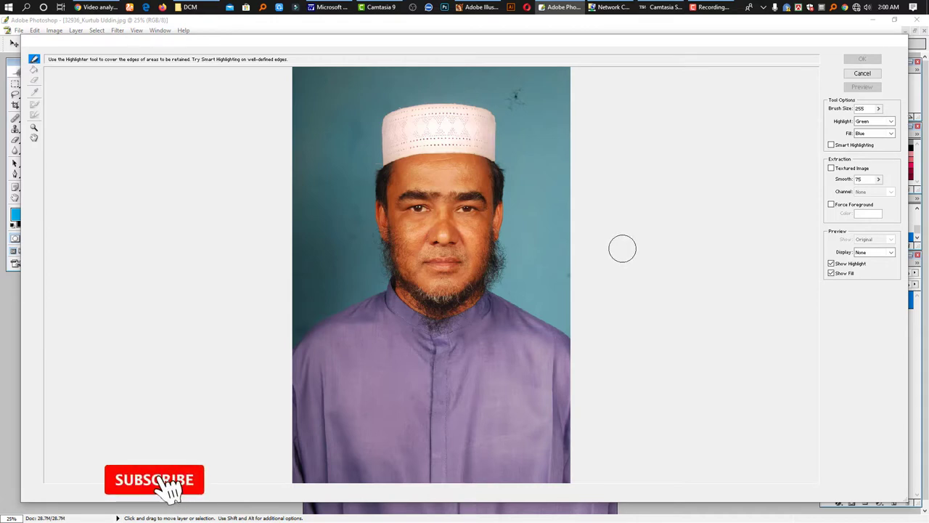
pyautogui.press(']')
pyautogui.press(']')
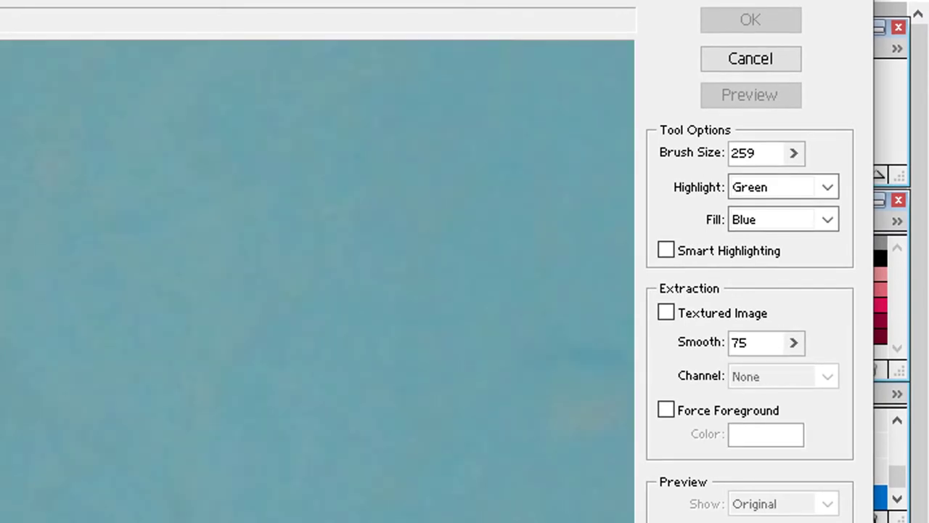
# Set the extraction smoothness to 83 and the highlighter brush size to 154.
pyautogui.scroll(-3, 317, 281)
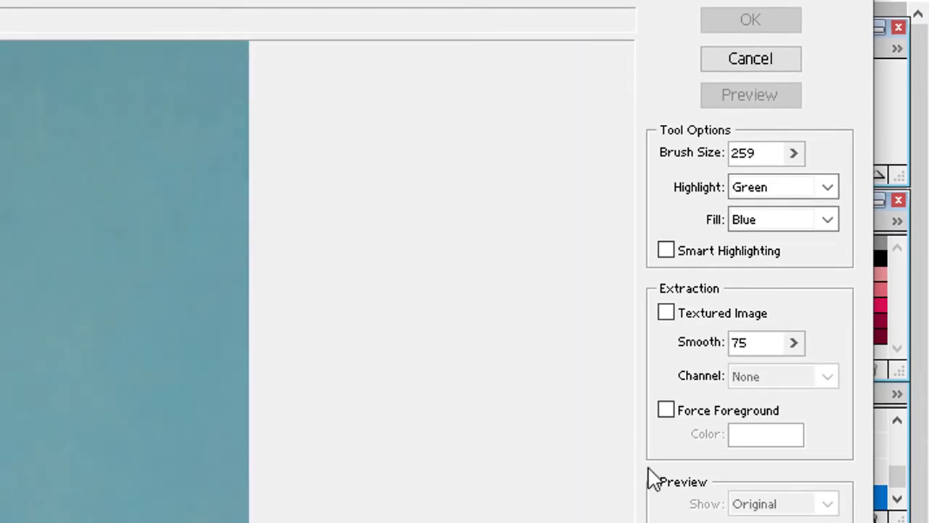
pyautogui.click(792, 345)
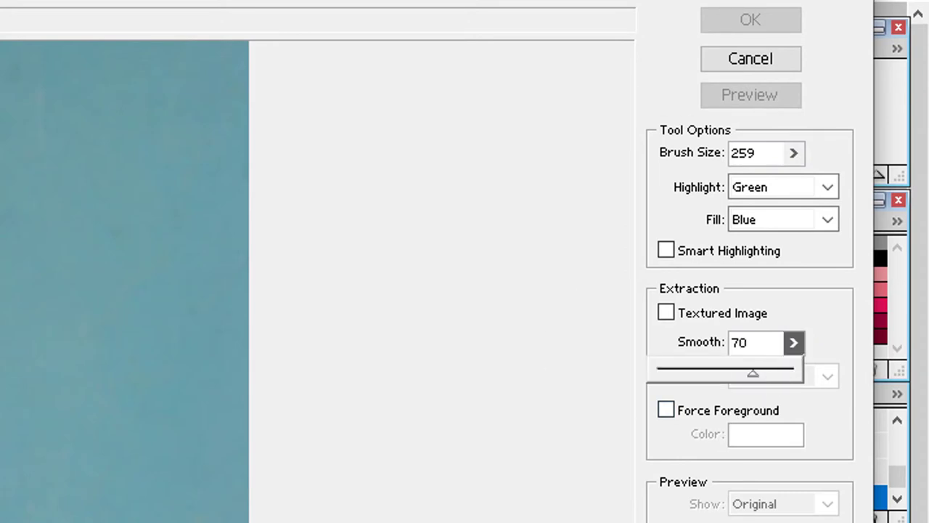
pyautogui.scroll(-2, 317, 281)
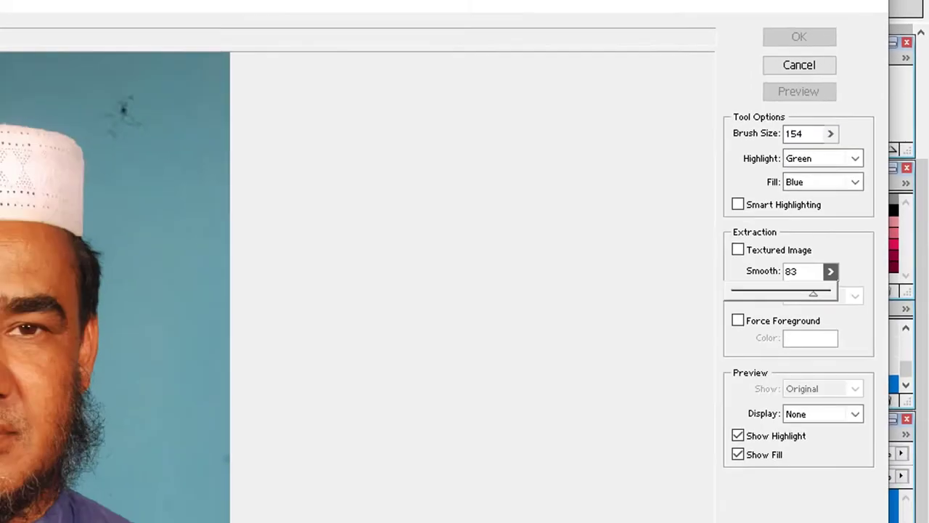
# Highlight the man's outline in green from one shoulder, around the beard, hair and cap, to the other shoulder.
pyautogui.click(514, 93)
pyautogui.keyDown('ctrl'); pyautogui.click(355, 322); pyautogui.keyUp('ctrl')
pyautogui.moveTo(410, 266); pyautogui.dragTo(402, 392)
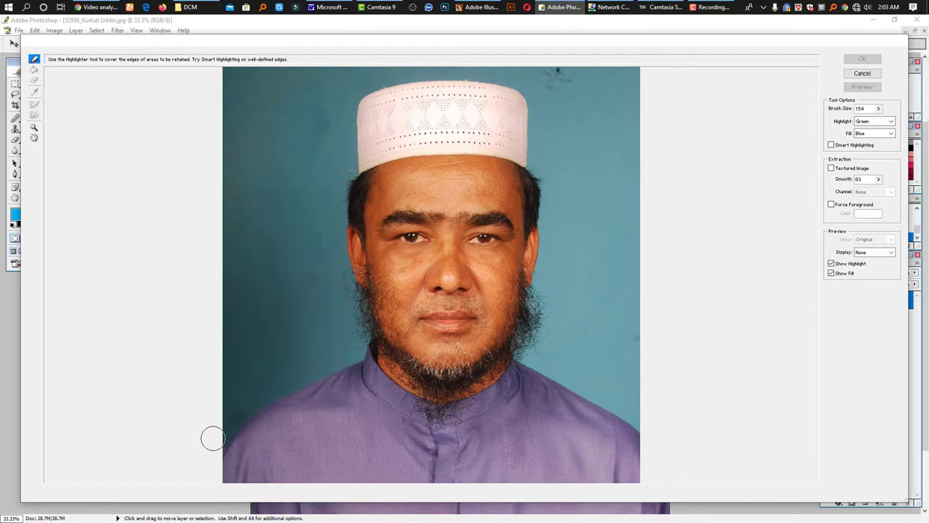
pyautogui.moveTo(214, 440)
pyautogui.mouseDown()
pyautogui.moveTo(263, 399)
pyautogui.moveTo(336, 363)
pyautogui.moveTo(334, 218)
pyautogui.moveTo(357, 118)
pyautogui.moveTo(545, 188)
pyautogui.moveTo(545, 320)
pyautogui.moveTo(525, 354)
pyautogui.moveTo(528, 320)
pyautogui.mouseUp()
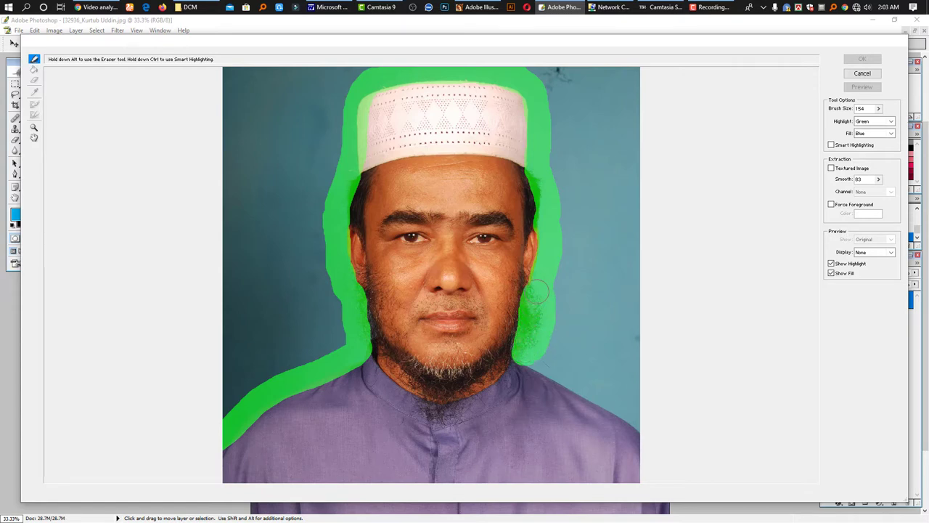
pyautogui.moveTo(533, 358); pyautogui.dragTo(644, 425)
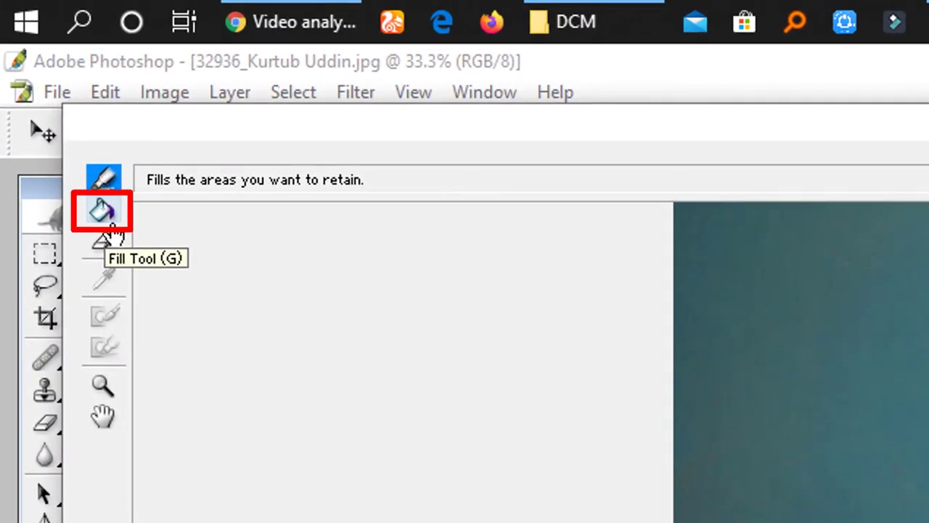
# Fill the area inside the highlighted outline as the part to retain and apply the extraction.
pyautogui.click(107, 212)
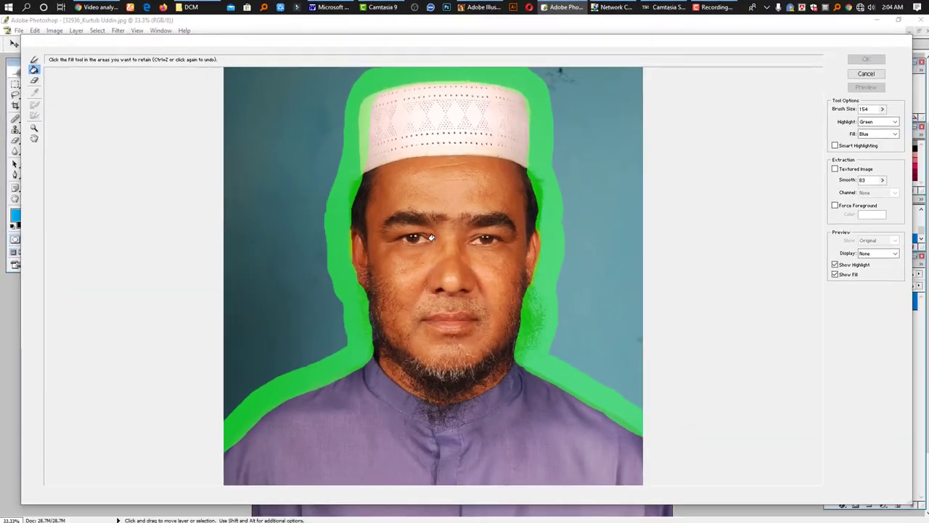
pyautogui.click(433, 223)
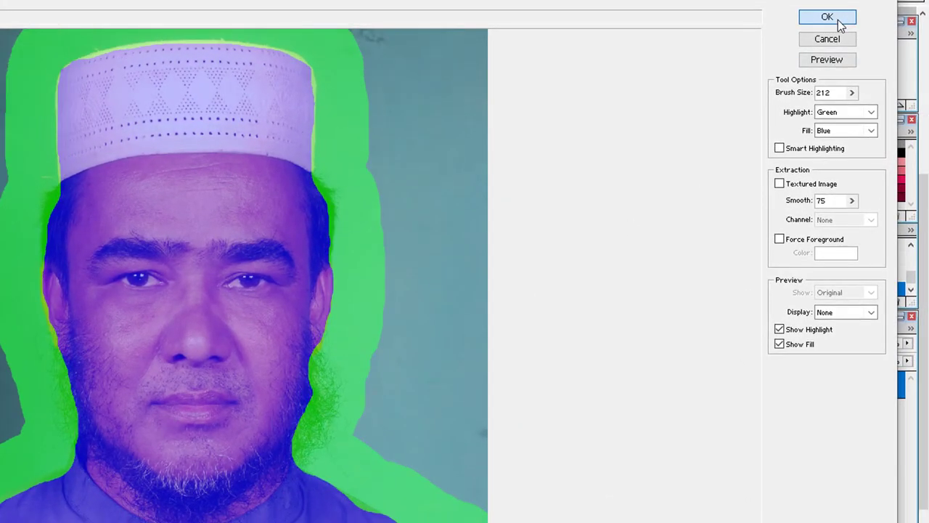
pyautogui.click(828, 17)
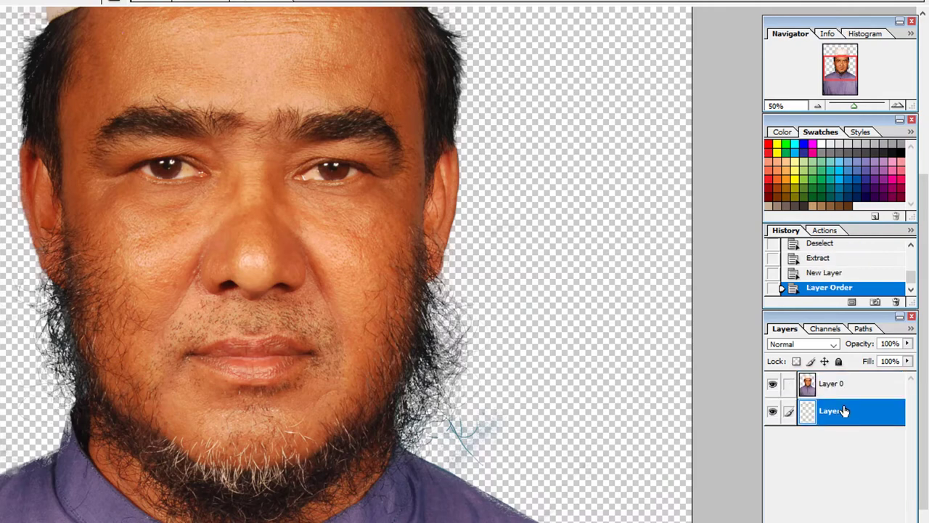
# Fill Layer 1 beneath the extracted portrait with blue and check the beard and hair edges against it.
pyautogui.hotkey('alt', 'BackSpace')
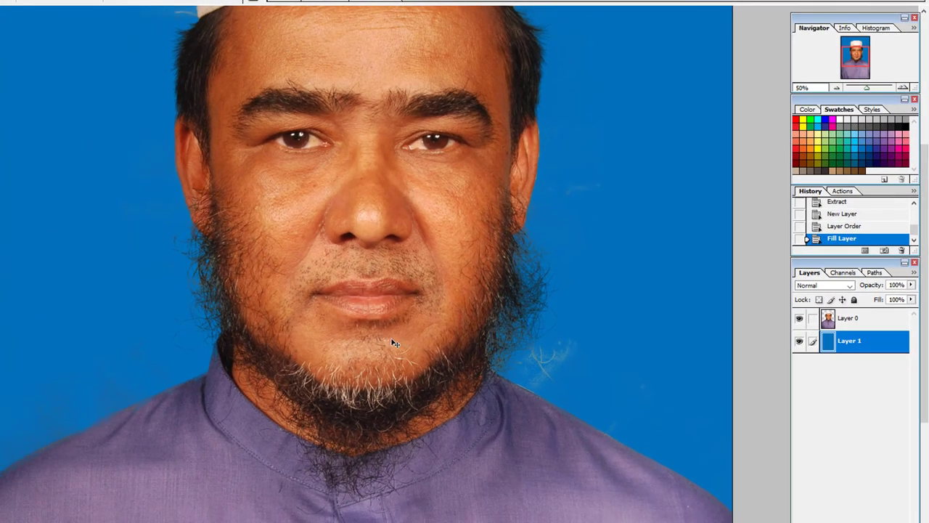
pyautogui.click(436, 298)
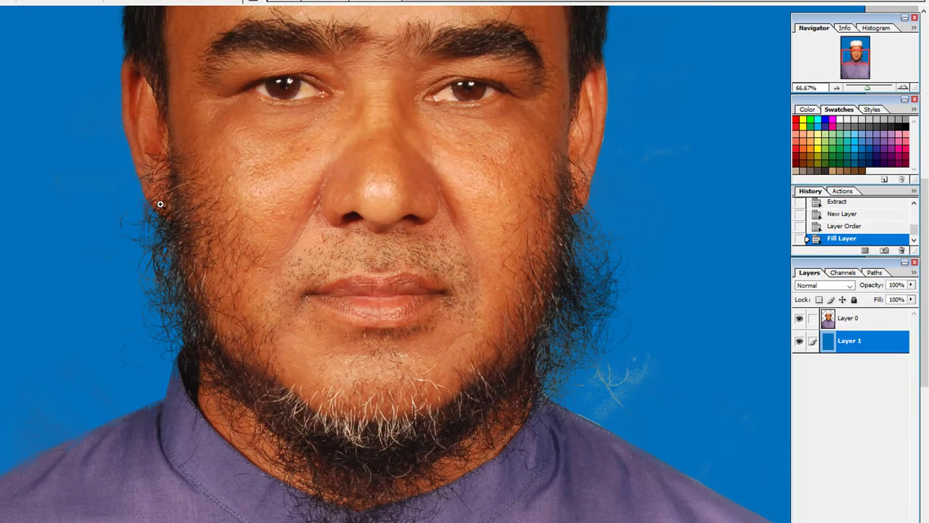
pyautogui.moveTo(160, 204); pyautogui.dragTo(212, 342)
pyautogui.moveTo(394, 307); pyautogui.dragTo(302, 288)
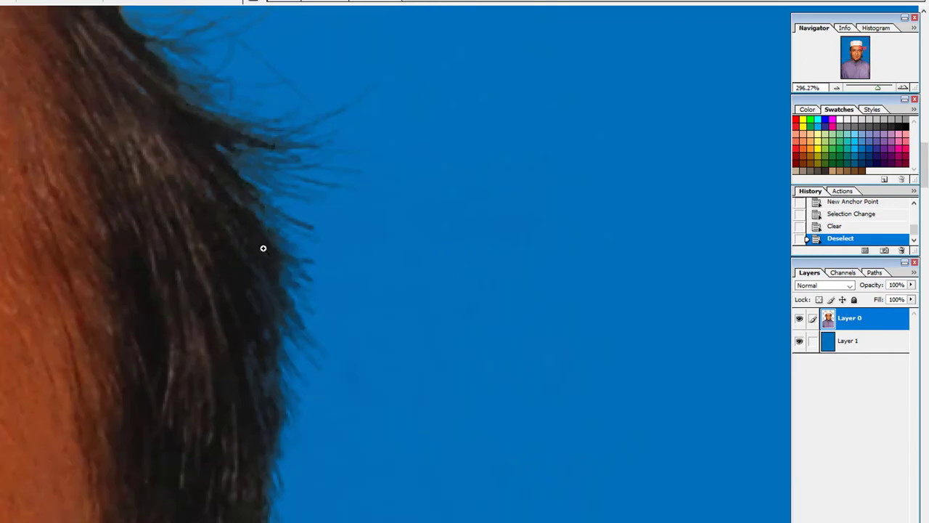
pyautogui.keyDown('alt'); pyautogui.click(221, 254); pyautogui.keyUp('alt')
pyautogui.keyDown('alt'); pyautogui.click(383, 285); pyautogui.keyUp('alt')
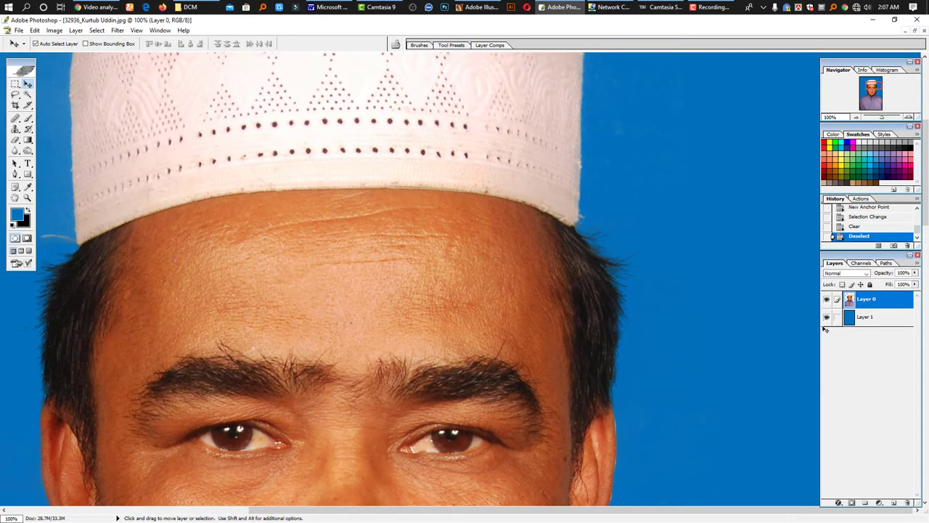
# Replace the background fill on Layer 1 with yellow, followed by magenta.
pyautogui.click(864, 318)
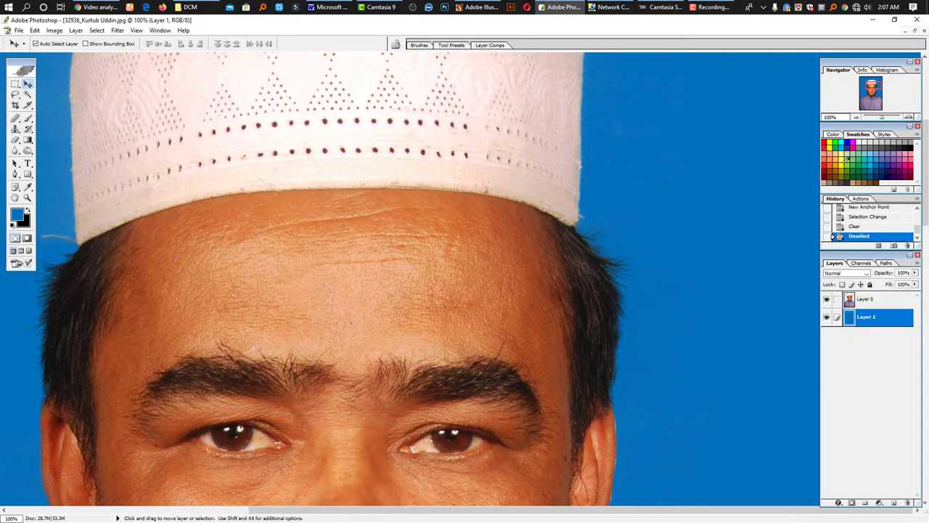
pyautogui.click(847, 159)
pyautogui.hotkey('alt', 'BackSpace')
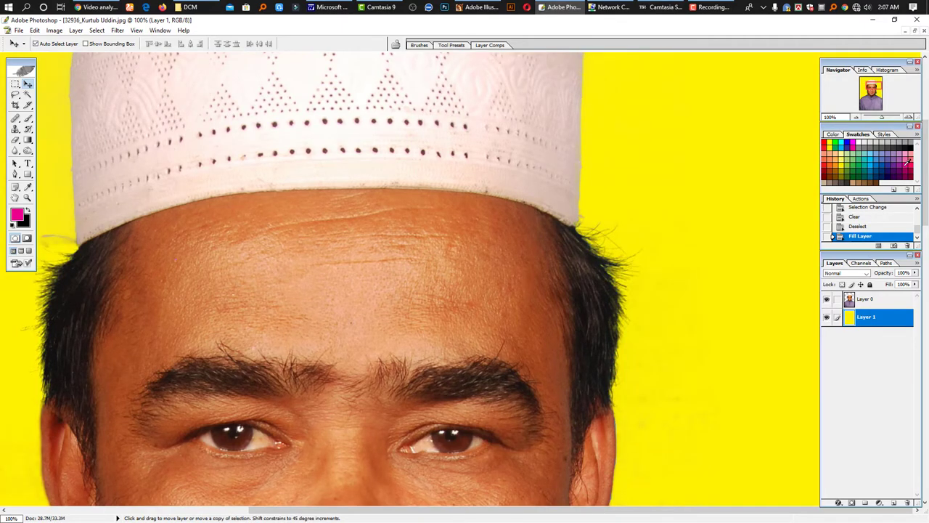
pyautogui.hotkey('alt', 'BackSpace')
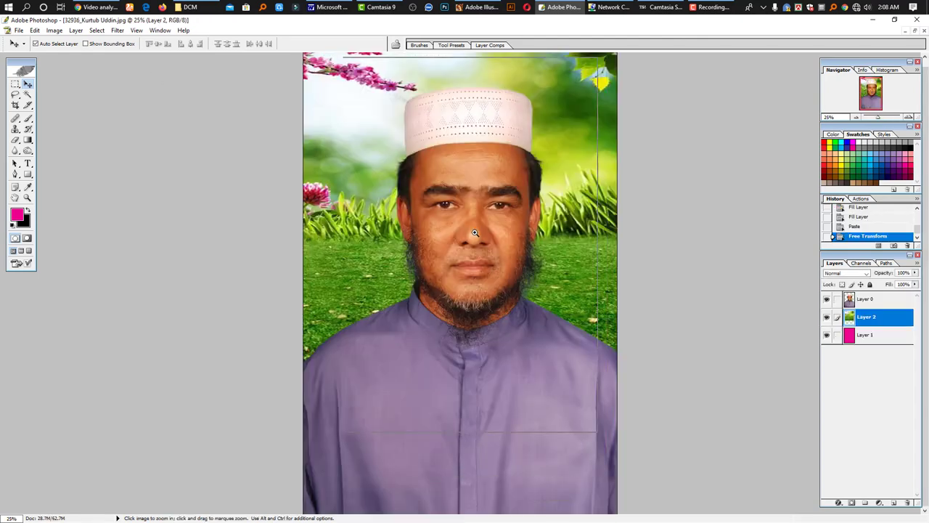
# Examine the man's beard and hair edges up close against the green garden background.
pyautogui.hotkey('ctrl', '+')
pyautogui.keyDown('ctrl'); pyautogui.moveTo(471, 182); pyautogui.dragTo(613, 298); pyautogui.keyUp('ctrl')
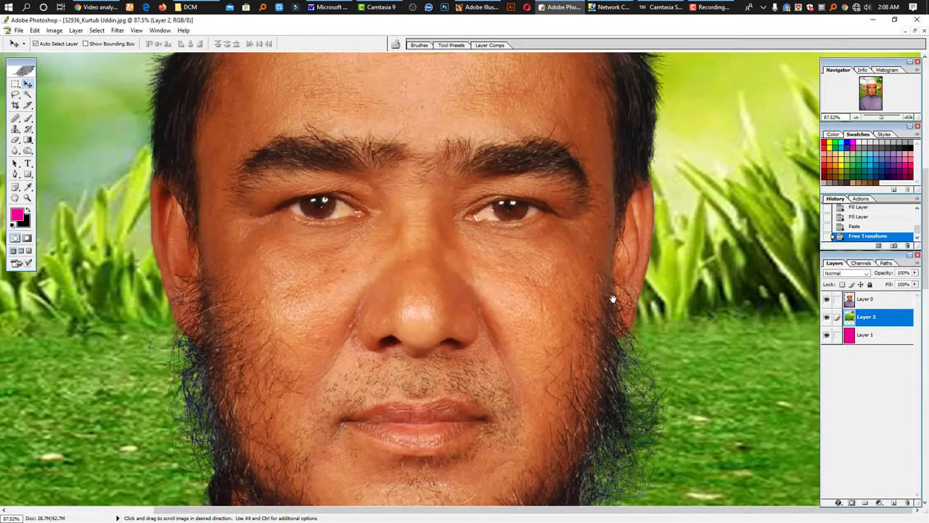
pyautogui.scroll(-3, 613, 298)
# Switch to the open portrait of the white-bearded man and extract him from its blue backdrop using a green highlight and blue fill.
pyautogui.click(159, 30)
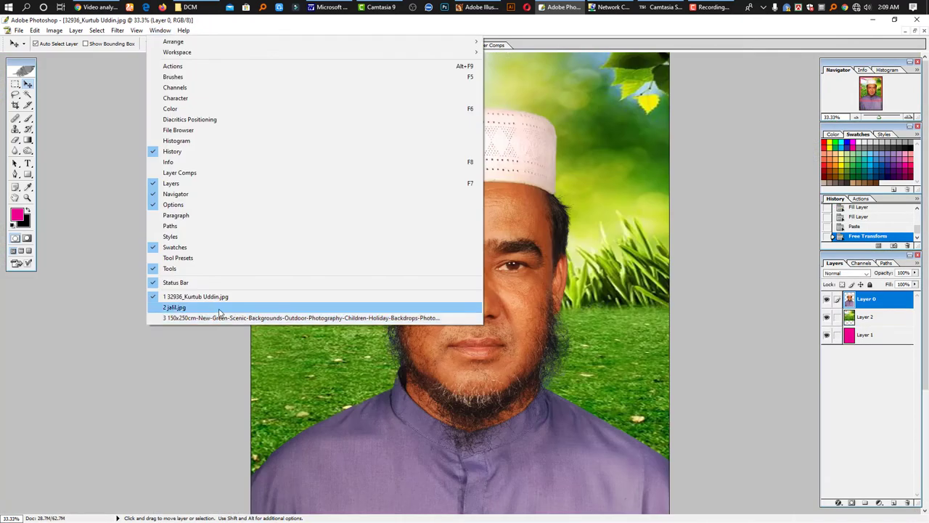
pyautogui.click(182, 307)
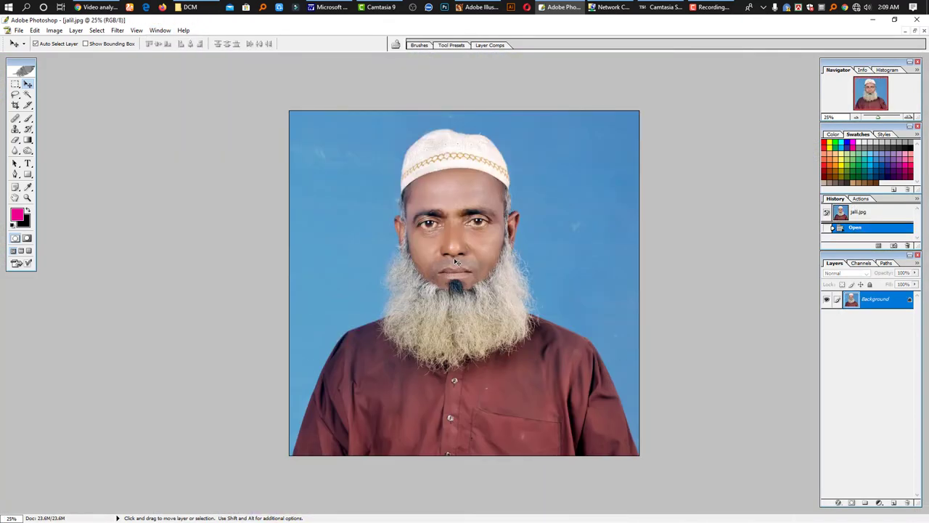
pyautogui.moveTo(495, 211); pyautogui.dragTo(556, 354)
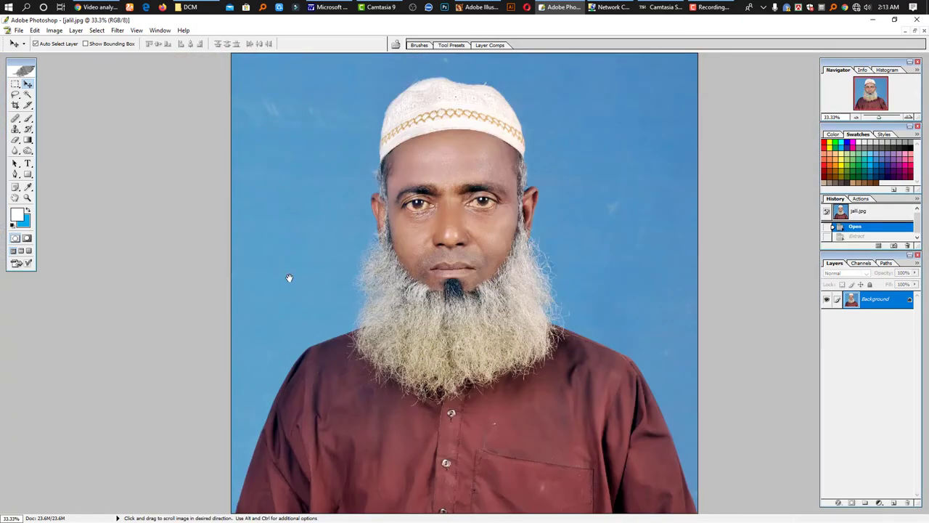
pyautogui.press('space')
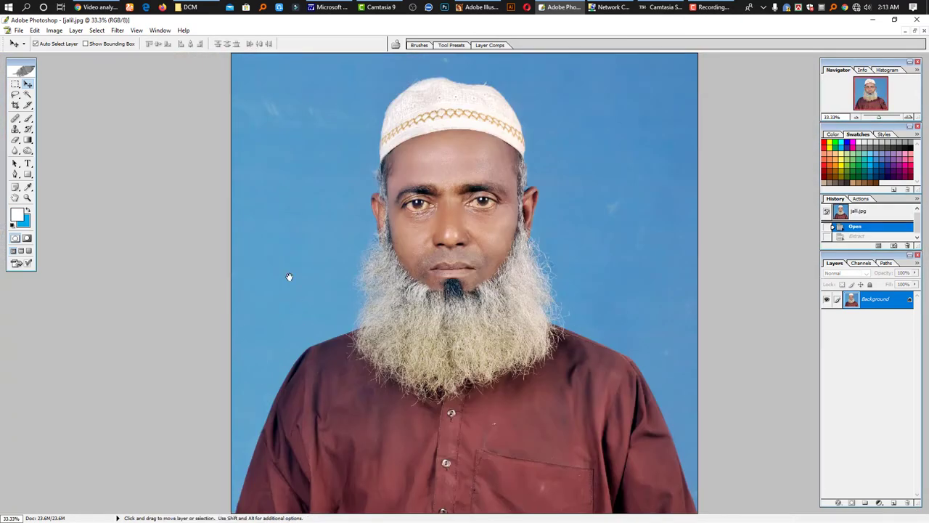
pyautogui.click(120, 32)
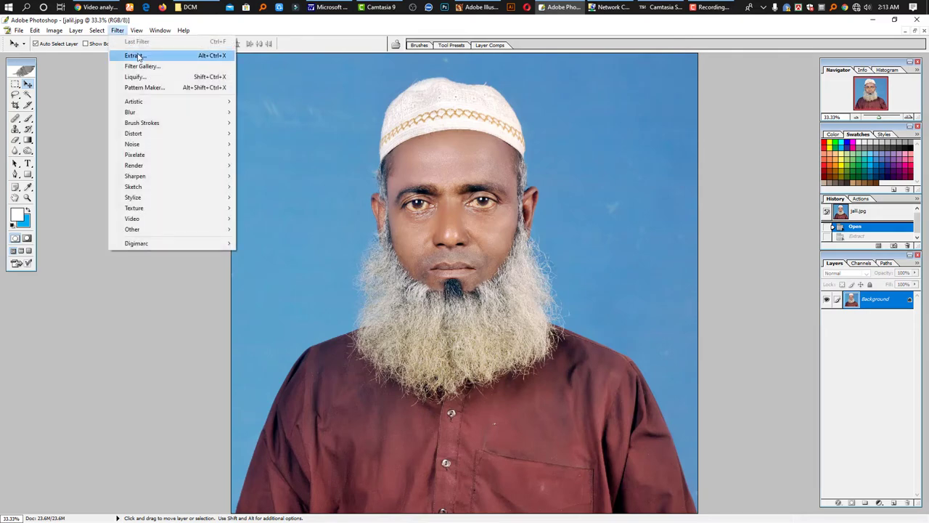
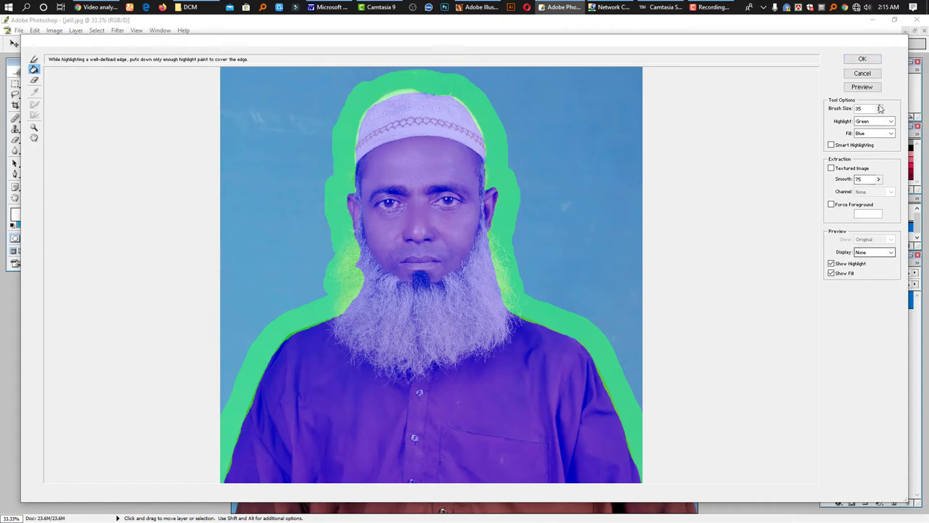
pyautogui.click(869, 61)
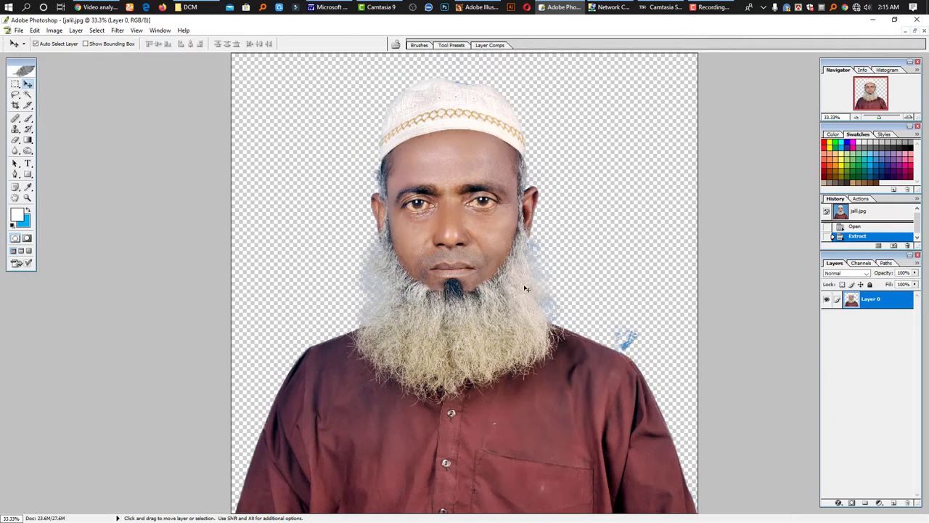
# Add a new layer beneath the extracted white-bearded man and fill it with dark blue.
pyautogui.press('shift')
pyautogui.hotkey('ctrl', 'shift', 'alt', 'n')
pyautogui.moveTo(863, 320); pyautogui.dragTo(866, 293)
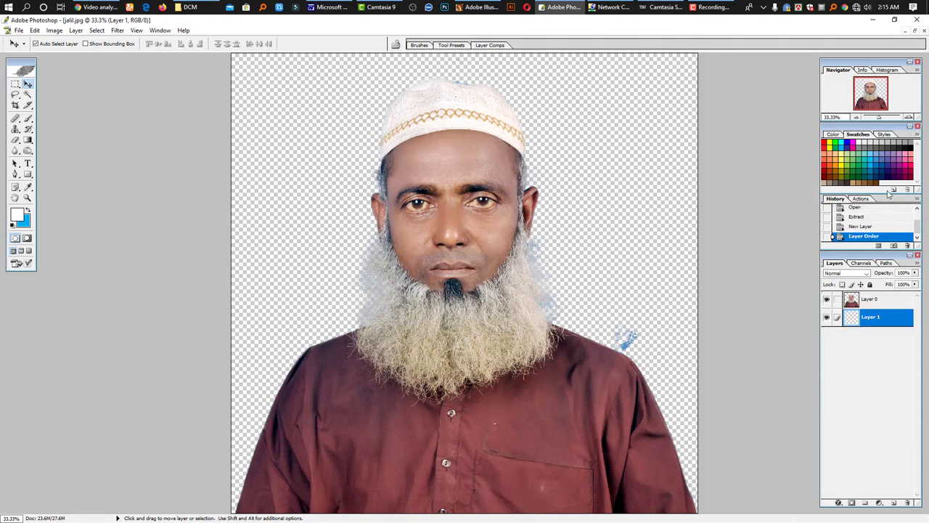
pyautogui.click(885, 163)
pyautogui.hotkey('alt', 'BackSpace')
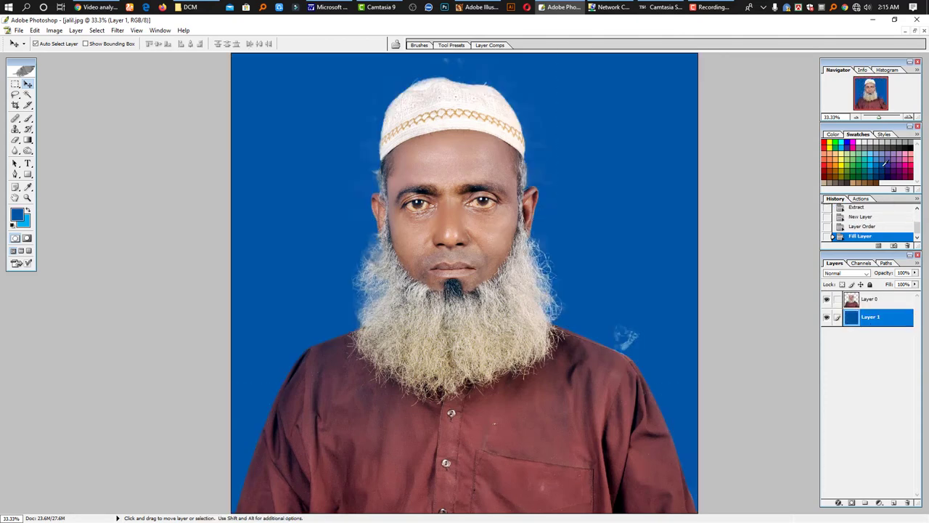
# Inspect the white beard's edges and the leftover traces near the shoulder against the dark blue fill.
pyautogui.hotkey('ctrl', 'alt', '0')
pyautogui.keyDown('alt'); pyautogui.click(410, 290); pyautogui.keyUp('alt')
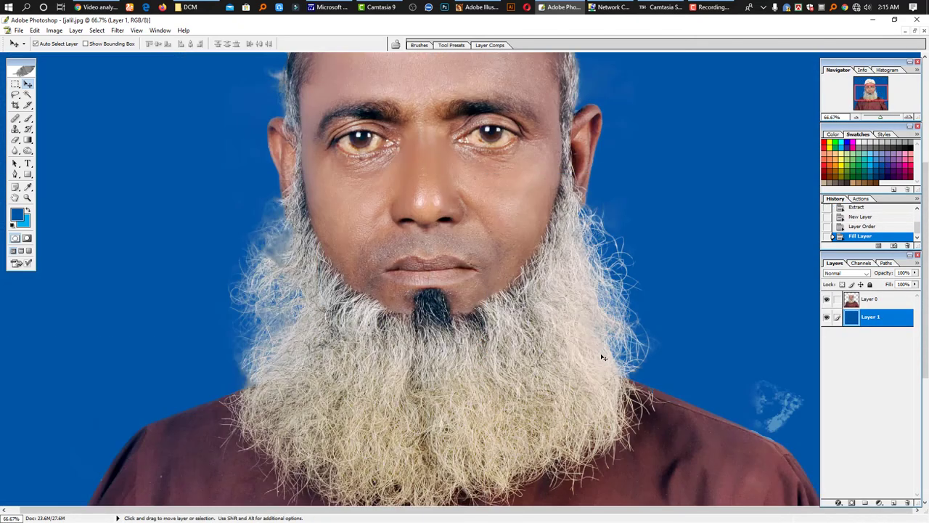
pyautogui.scroll(-3, 348, 290)
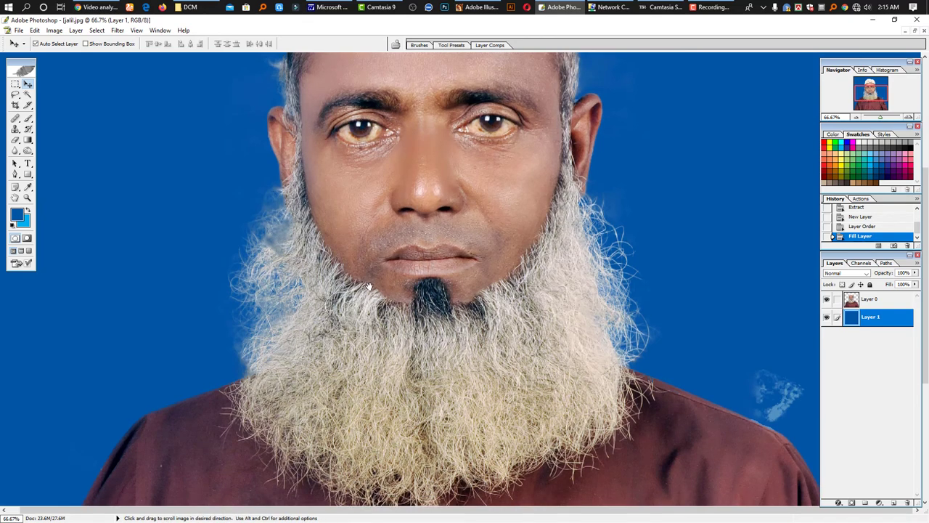
# Erase the leftover background traces around the cap and head on Layer 0.
pyautogui.press('e')
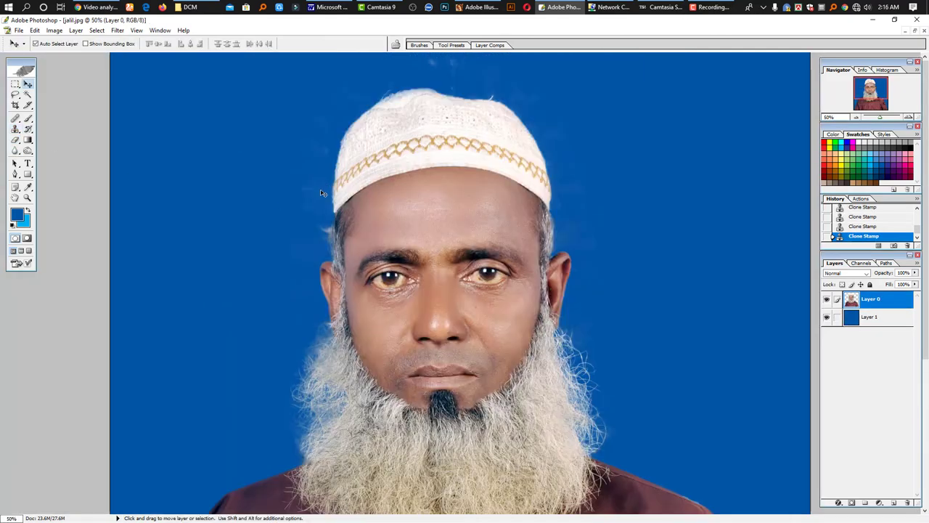
pyautogui.press('e')
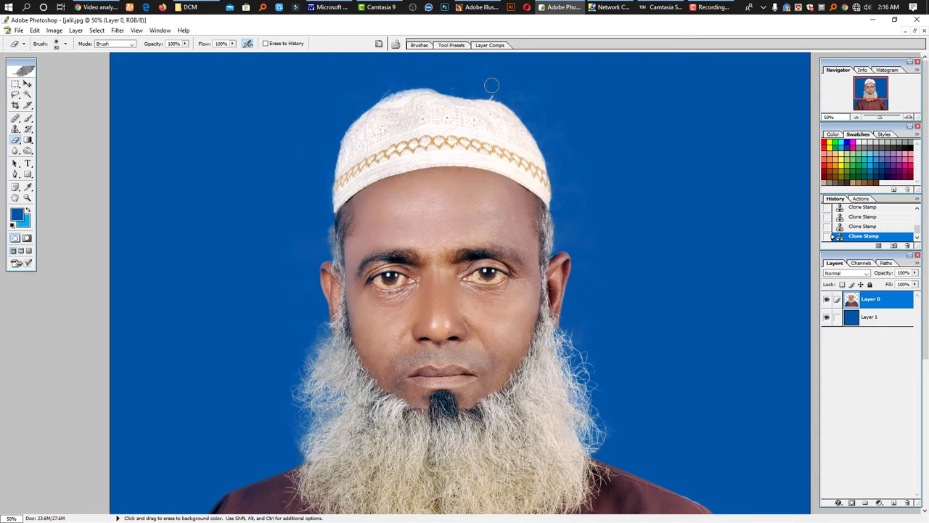
pyautogui.click(591, 224)
pyautogui.press('space')
pyautogui.moveTo(610, 258)
pyautogui.mouseDown()
pyautogui.moveTo(634, 189)
pyautogui.moveTo(634, 135)
pyautogui.mouseUp()
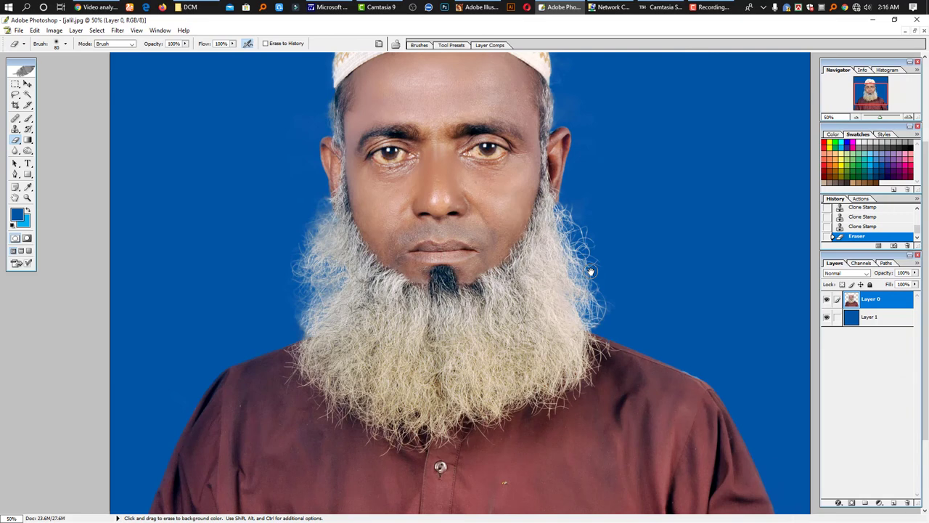